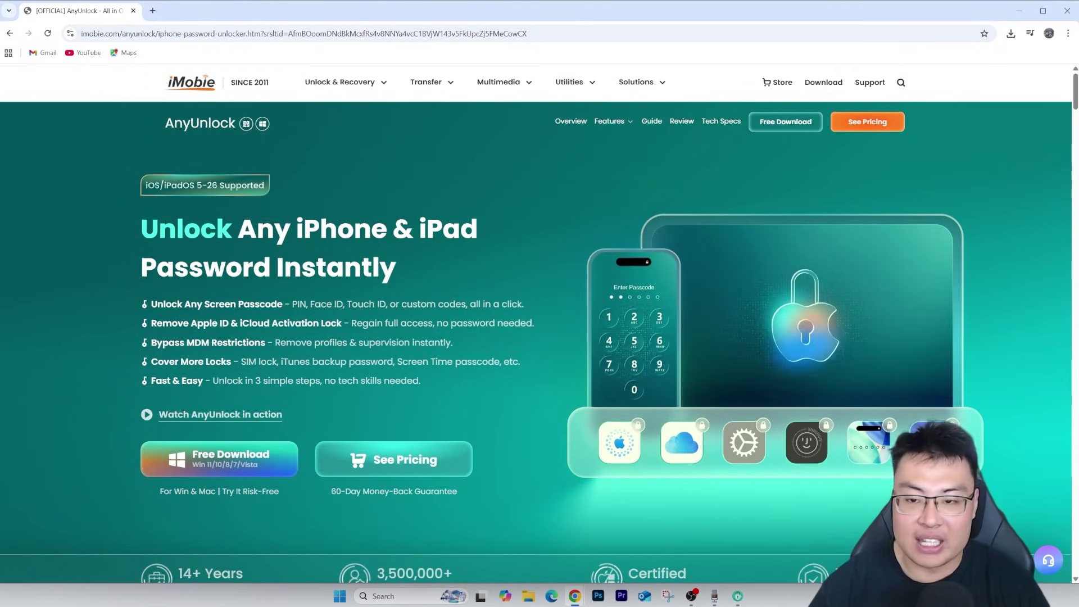
pyautogui.scroll(-1, 540, 337)
pyautogui.scroll(-1, 539, 337)
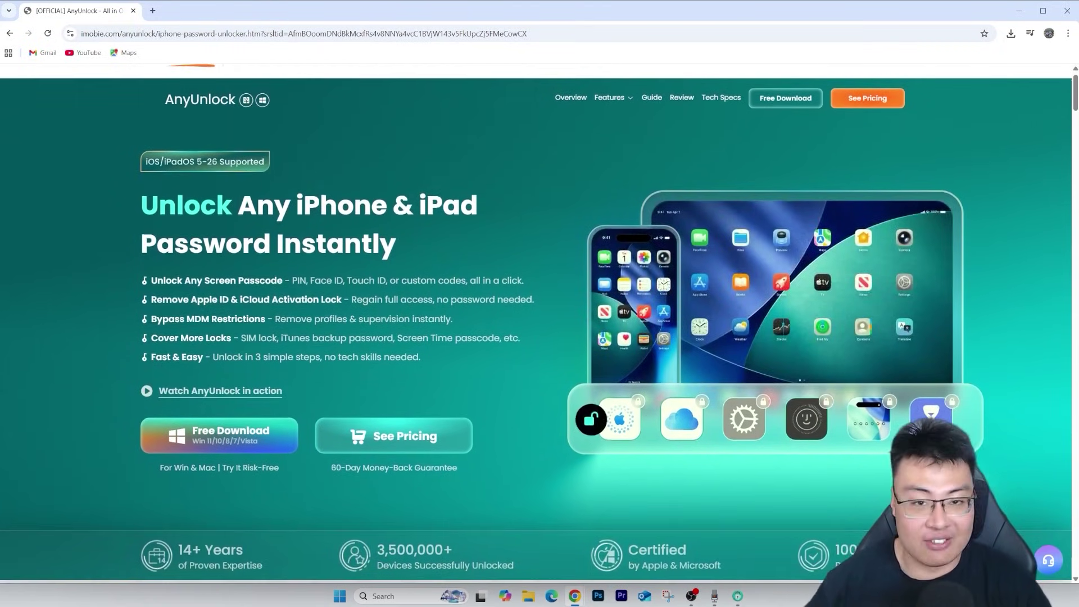
pyautogui.scroll(-1, 540, 338)
pyautogui.scroll(-1, 539, 337)
pyautogui.scroll(-1, 539, 337)
pyautogui.scroll(-1, 540, 337)
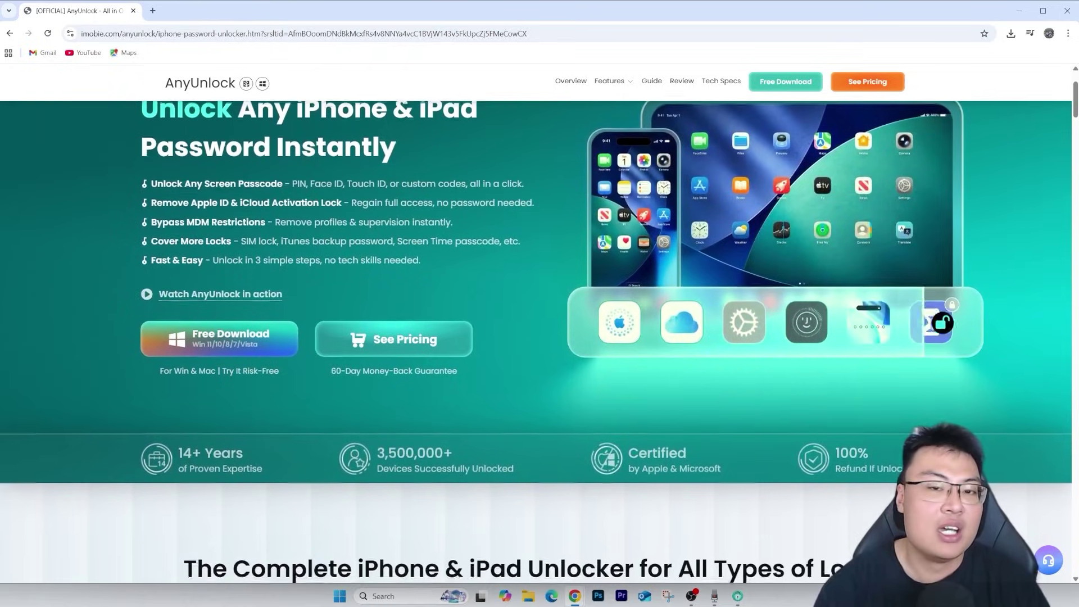
pyautogui.scroll(-1, 540, 338)
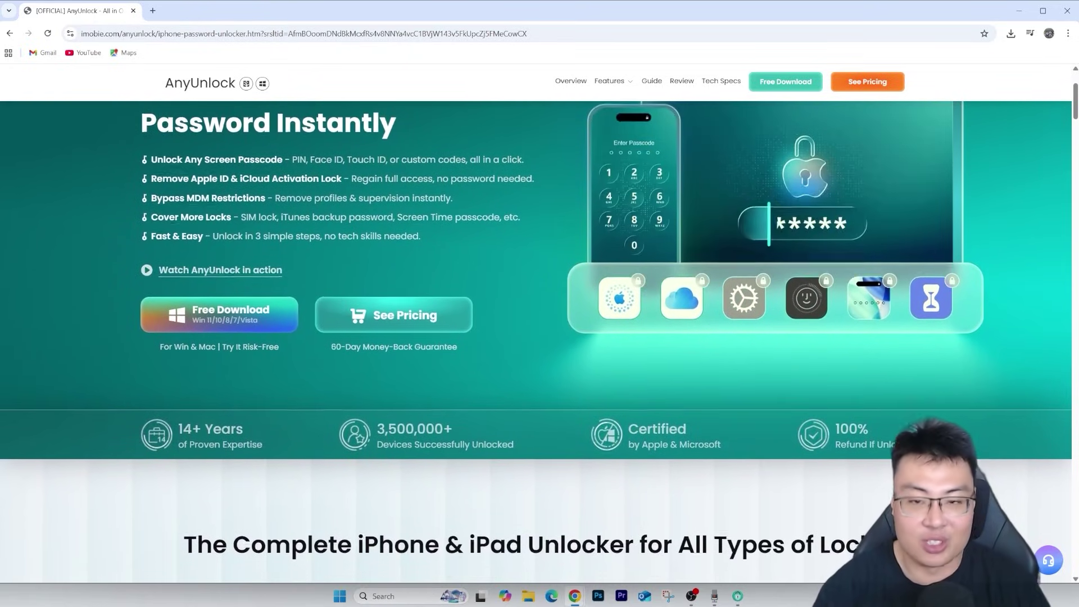
pyautogui.scroll(-1, 913, 428)
pyautogui.scroll(-1, 913, 428)
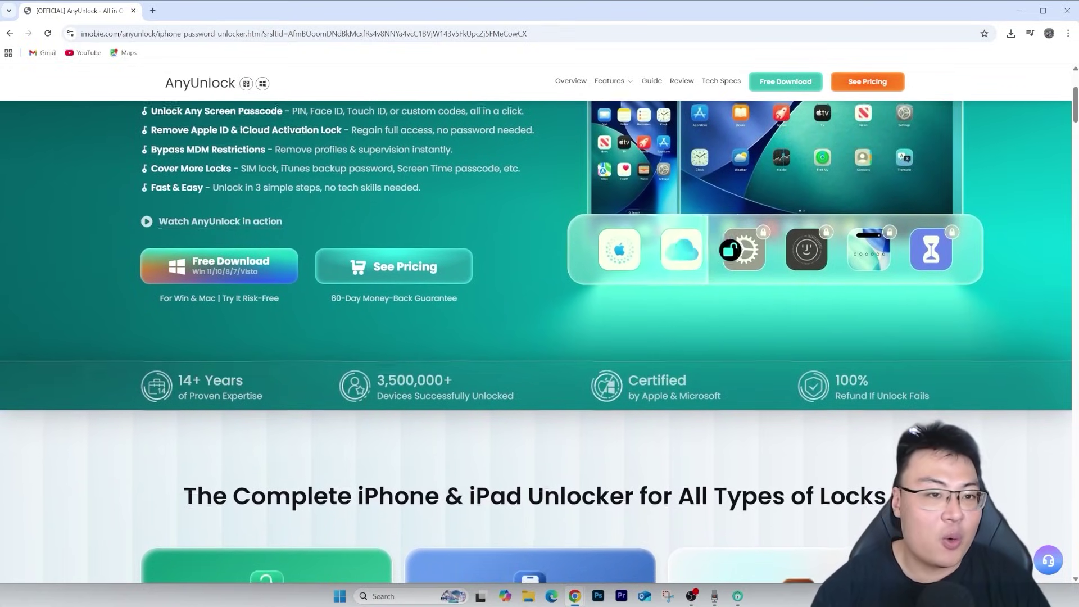
pyautogui.scroll(-1, 539, 338)
pyautogui.scroll(-1, 539, 338)
pyautogui.scroll(-1, 540, 337)
pyautogui.scroll(-1, 540, 338)
pyautogui.scroll(-1, 540, 337)
pyautogui.scroll(-1, 540, 337)
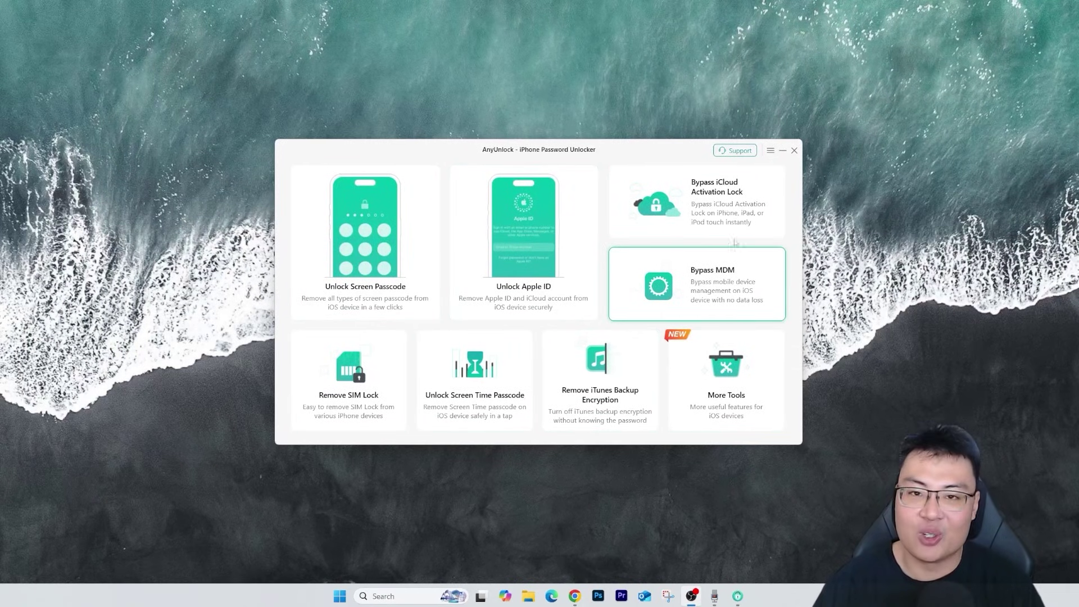
# Open the Bypass iCloud Activation Lock feature from the AnyUnlock main menu.
pyautogui.click(719, 224)
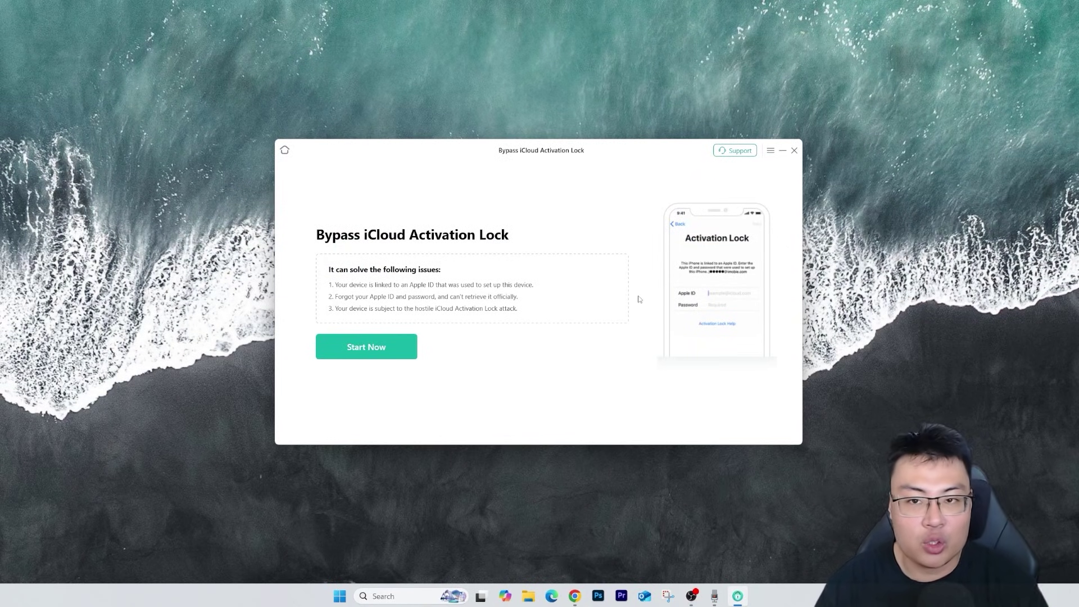
# Dismiss the iTunes installation reminder and proceed to the device connection step.
pyautogui.click(389, 340)
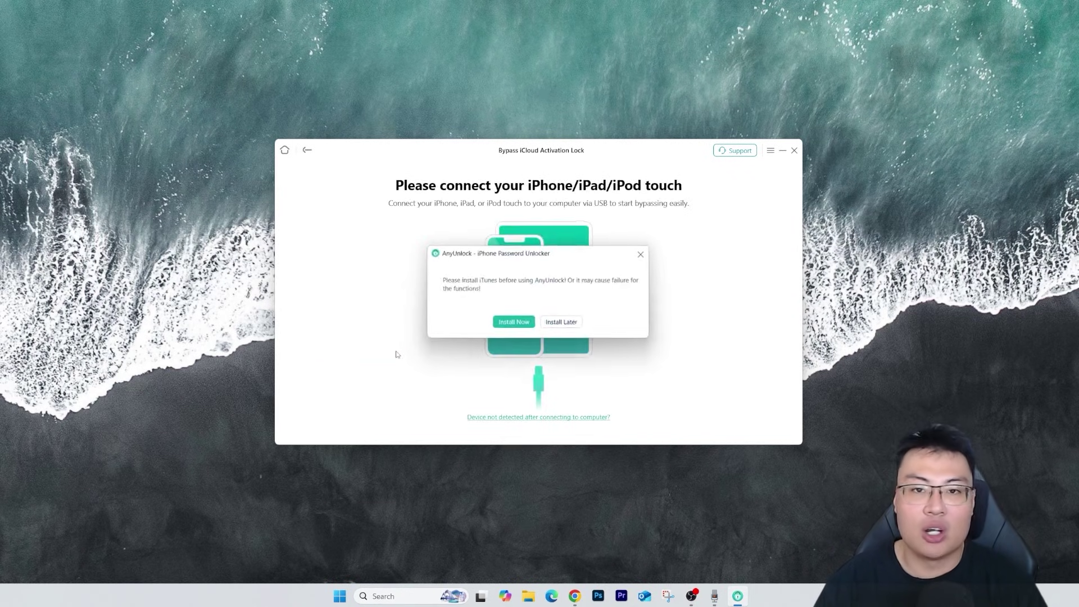
pyautogui.click(513, 321)
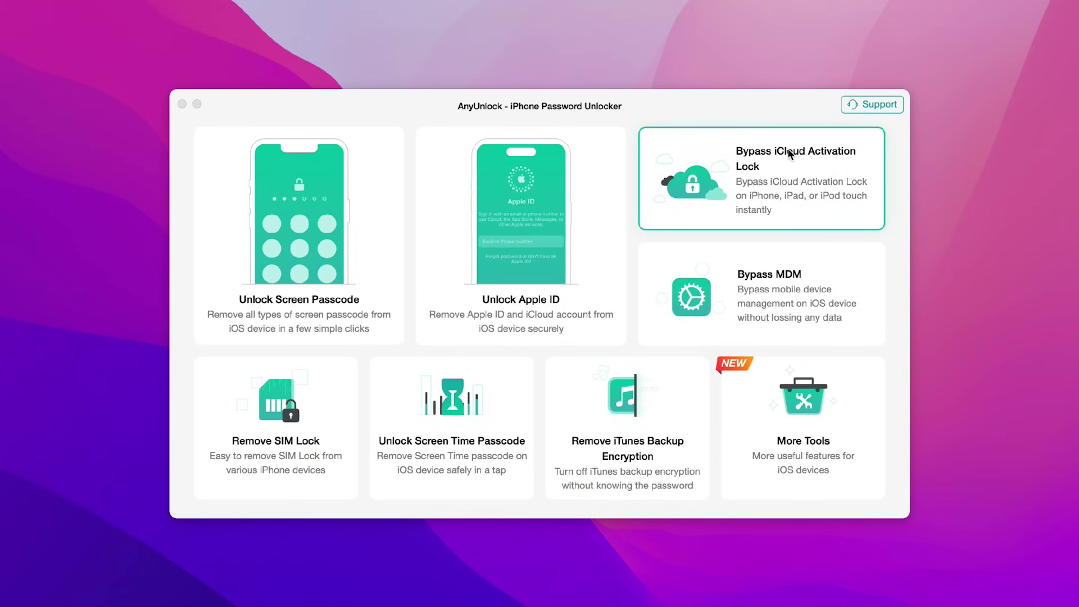
# Start bypassing the detected iPhone 7 and show the iPhone 7/7 Plus DFU-mode steps.
pyautogui.click(790, 153)
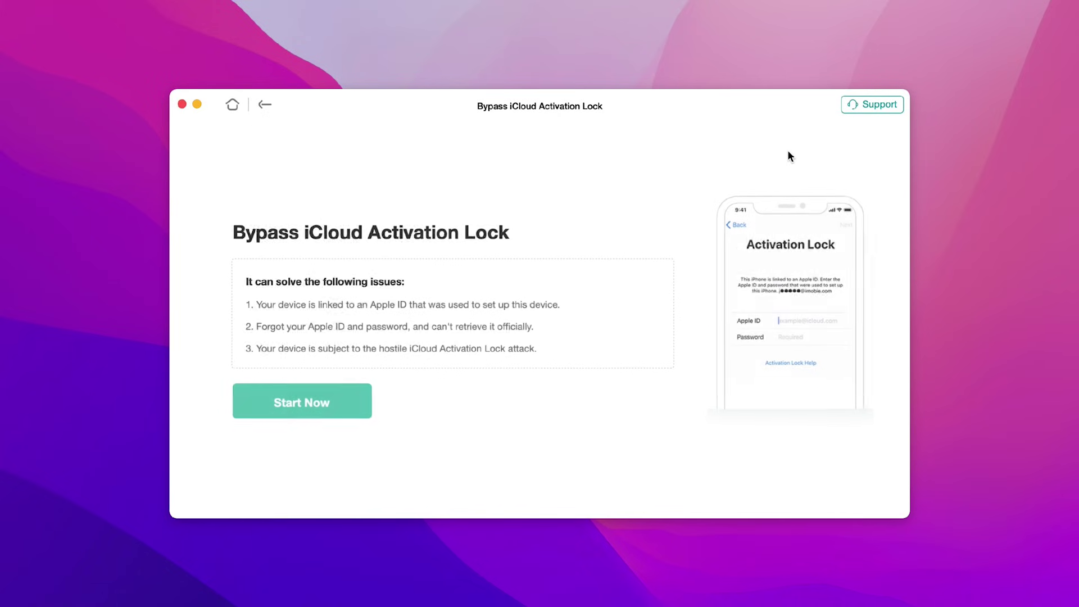
pyautogui.click(279, 409)
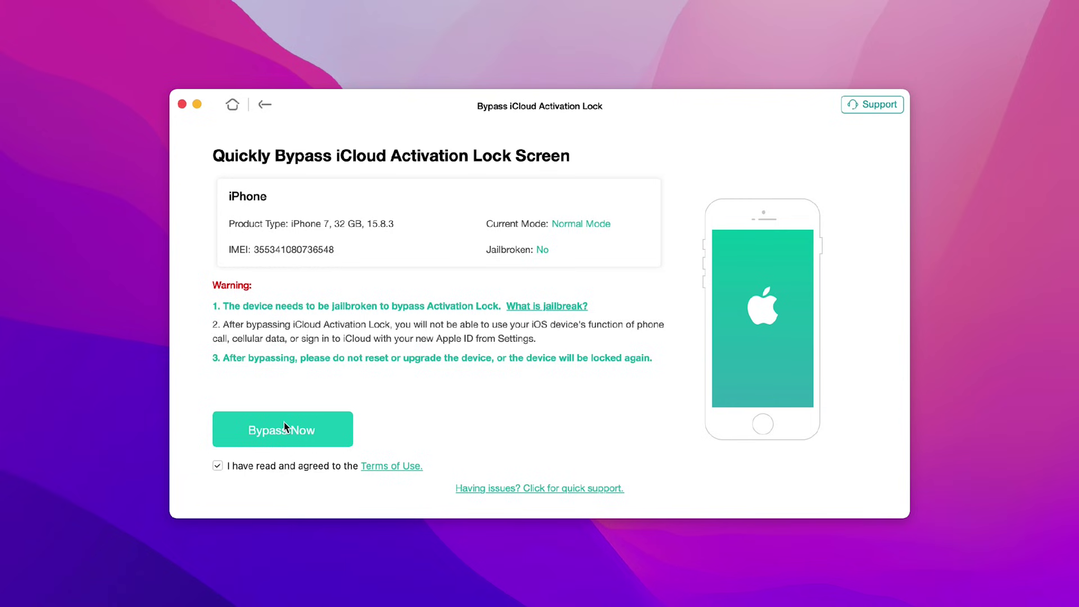
pyautogui.click(284, 427)
pyautogui.click(459, 208)
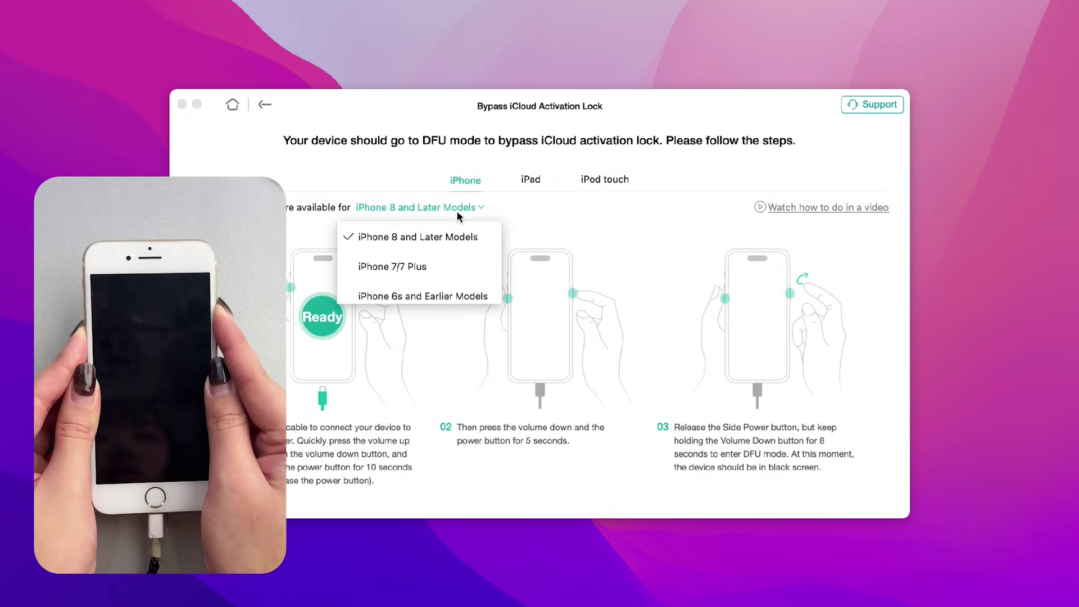
pyautogui.click(451, 262)
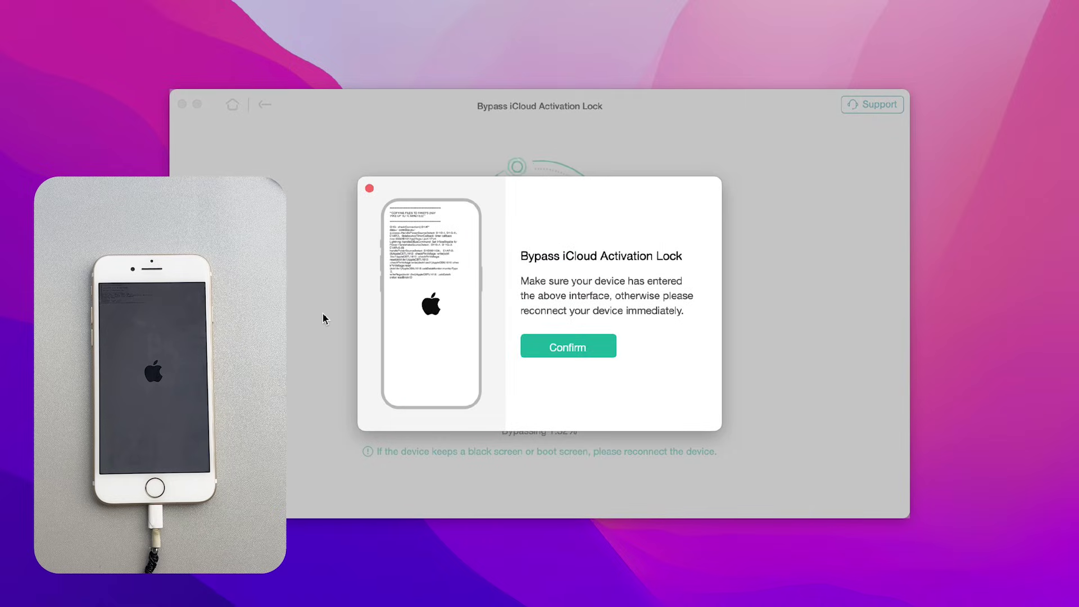
# Confirm DFU mode to begin bypassing the iPhone 7's Activation Lock.
pyautogui.click(583, 342)
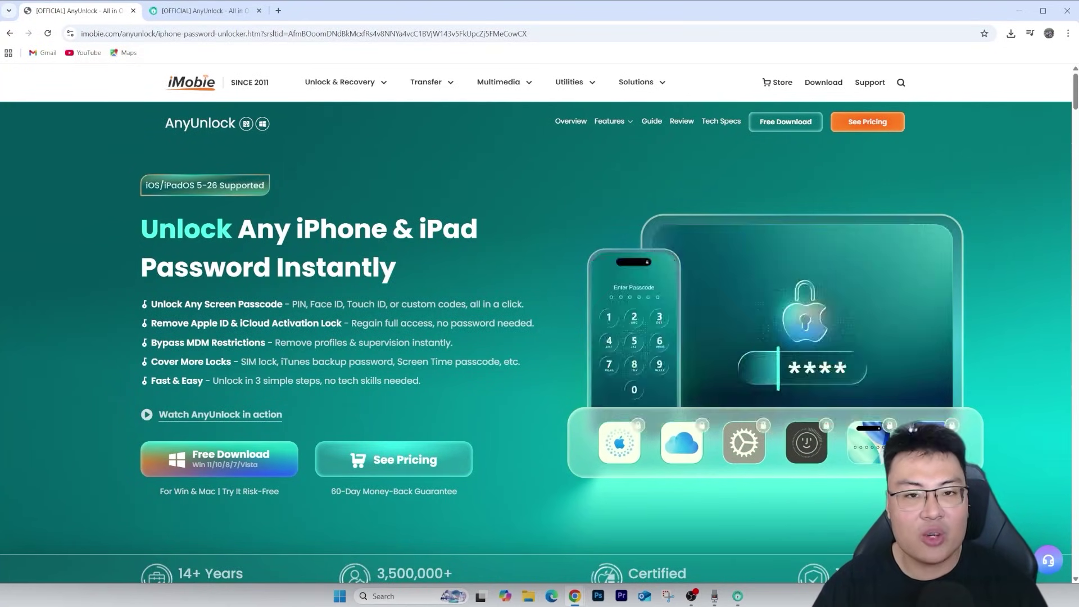
pyautogui.scroll(-1, 540, 337)
pyautogui.scroll(-1, 540, 338)
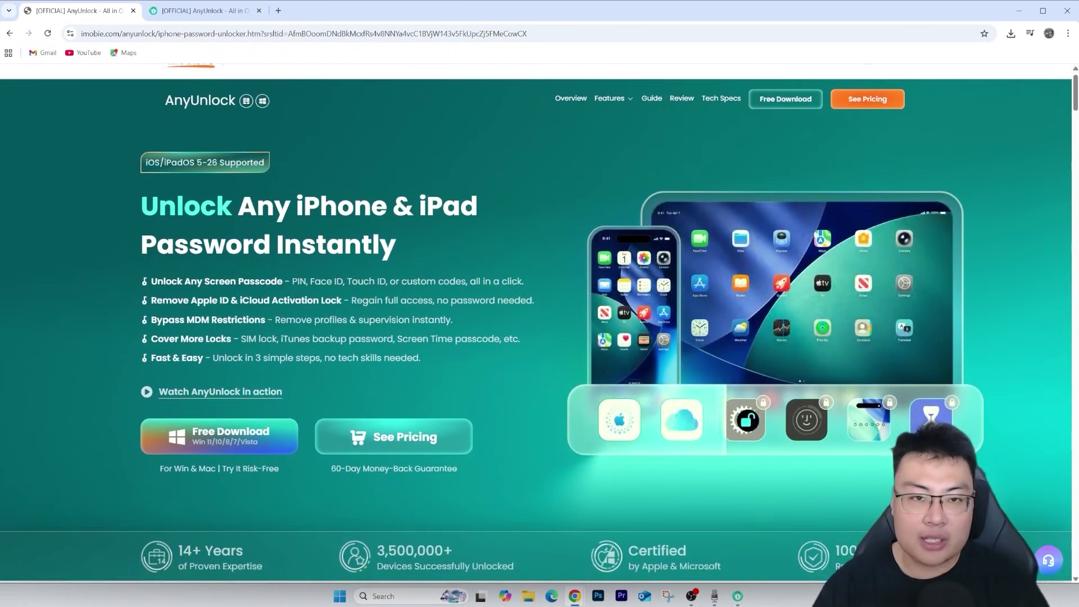
pyautogui.scroll(-1, 540, 338)
pyautogui.scroll(-1, 540, 337)
pyautogui.scroll(-1, 540, 338)
pyautogui.scroll(-1, 540, 338)
pyautogui.scroll(-1, 540, 337)
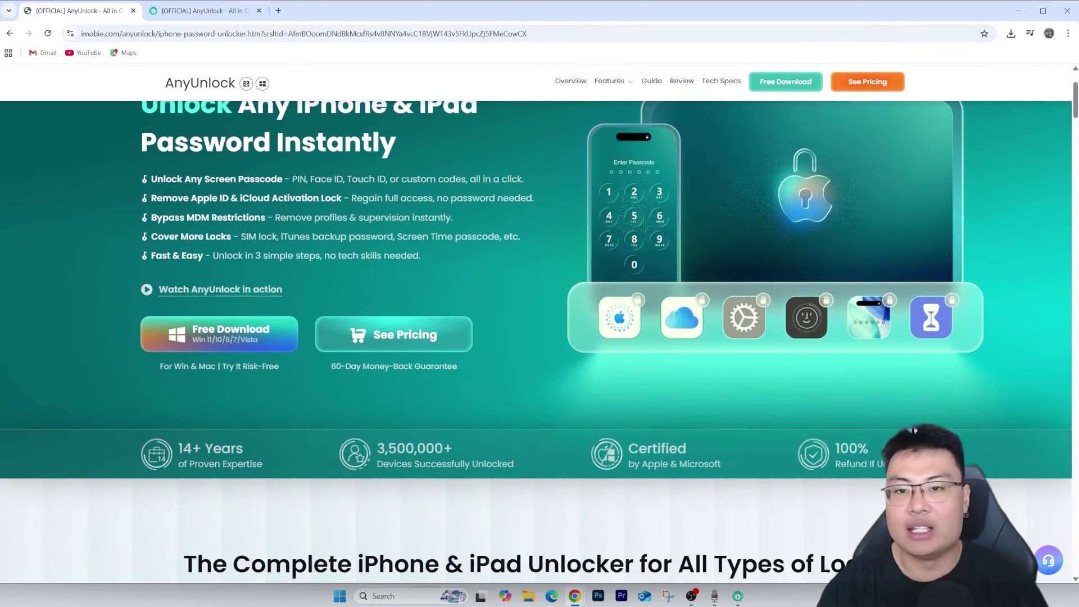
pyautogui.scroll(-1, 539, 337)
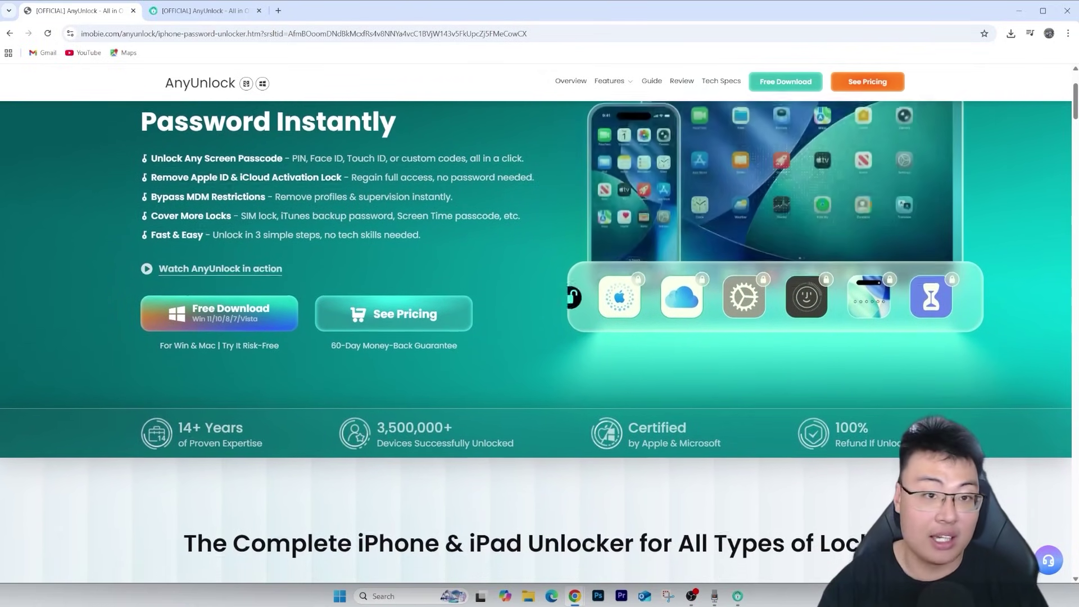
pyautogui.scroll(-1, 540, 337)
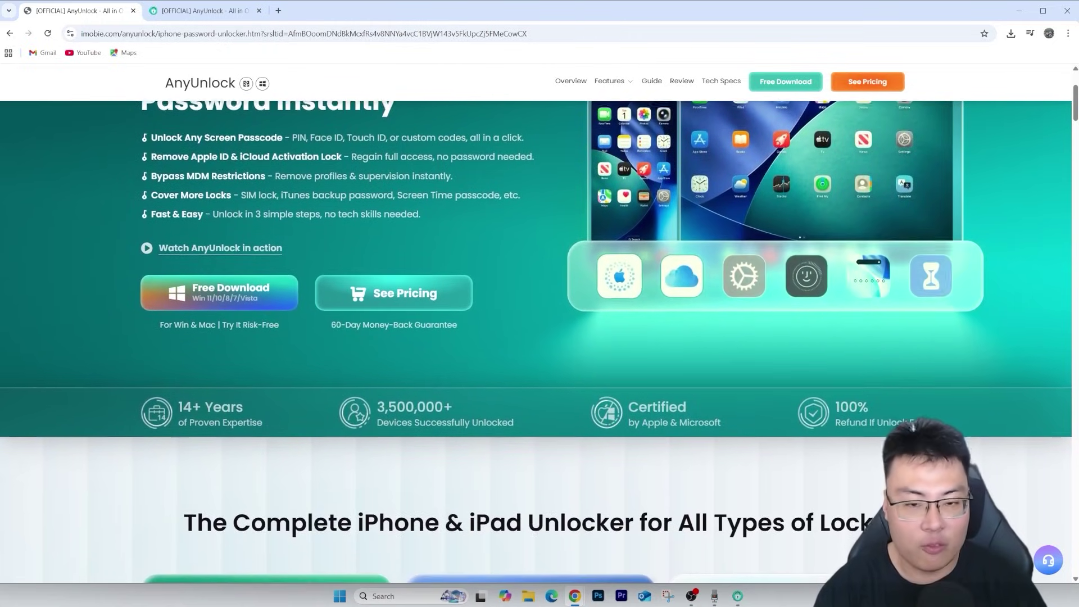
pyautogui.scroll(-1, 539, 337)
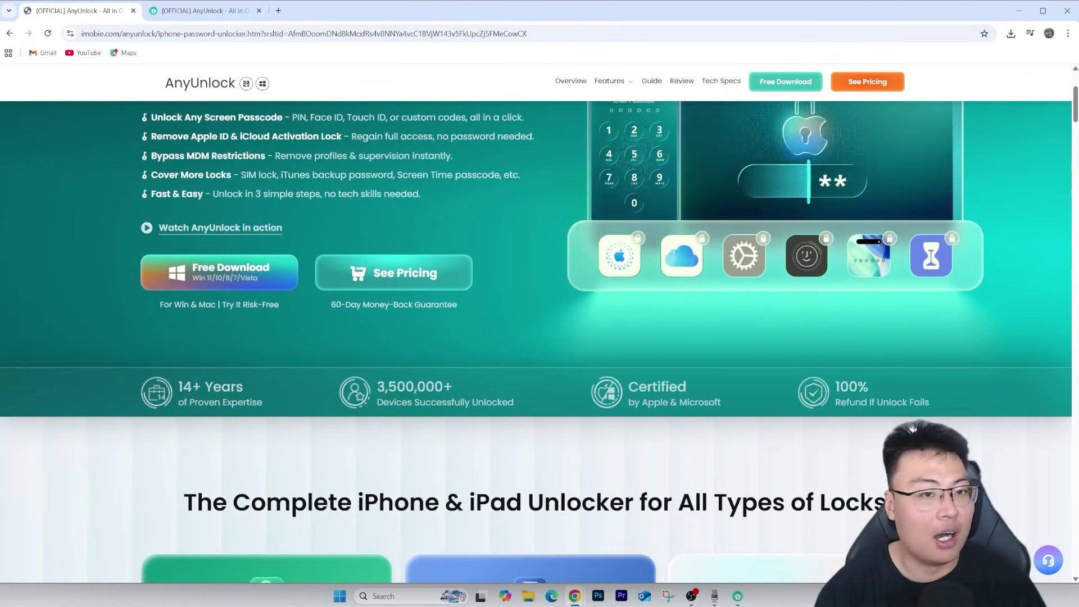
pyautogui.scroll(-1, 540, 338)
pyautogui.scroll(-1, 540, 337)
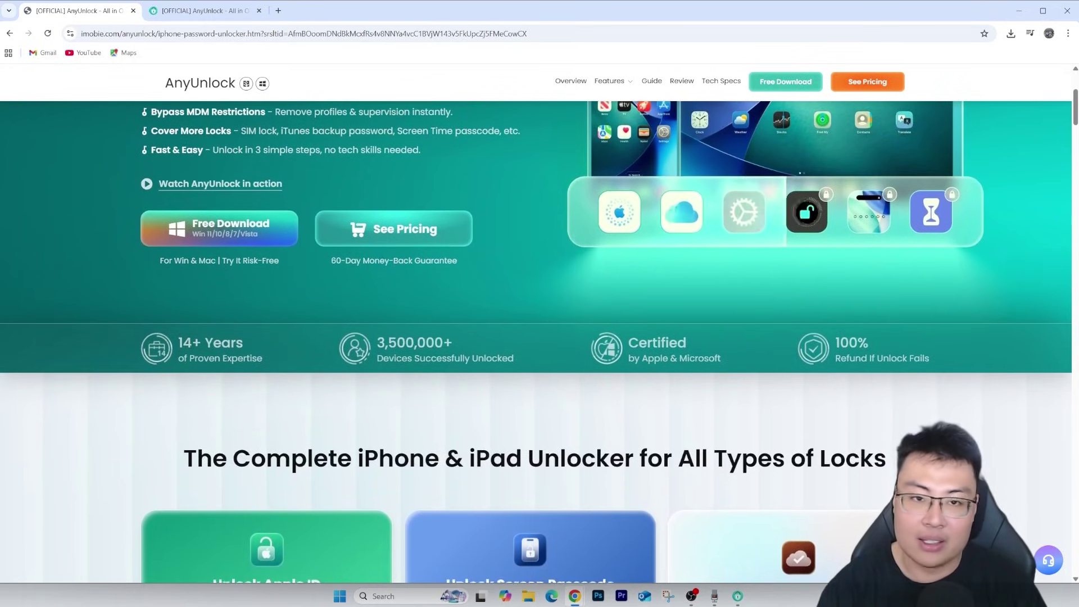
pyautogui.scroll(-1, 540, 337)
pyautogui.scroll(-1, 539, 338)
pyautogui.scroll(-1, 540, 338)
pyautogui.scroll(-1, 540, 338)
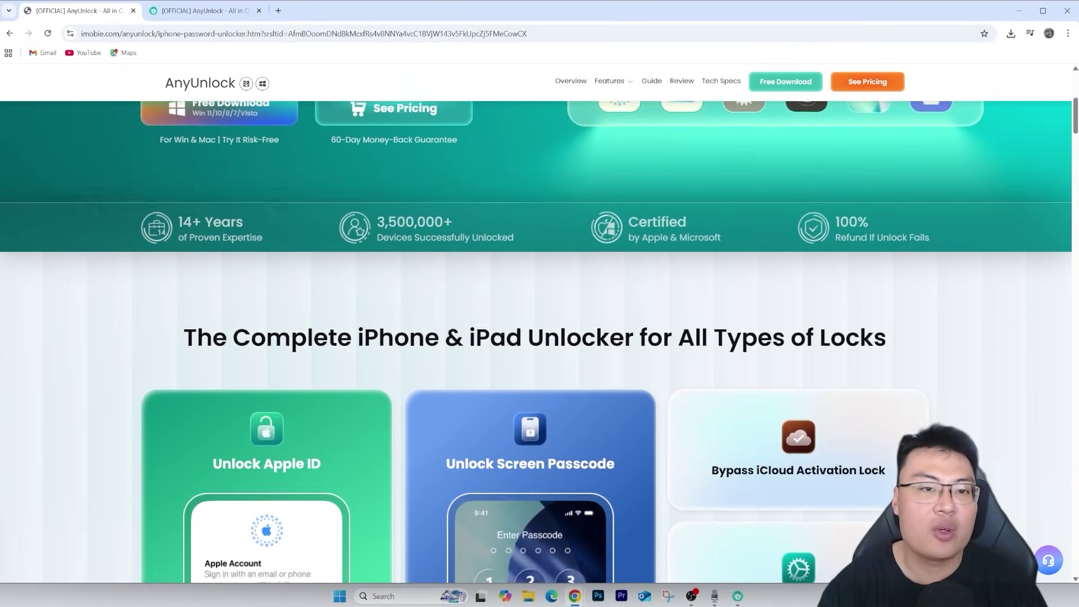